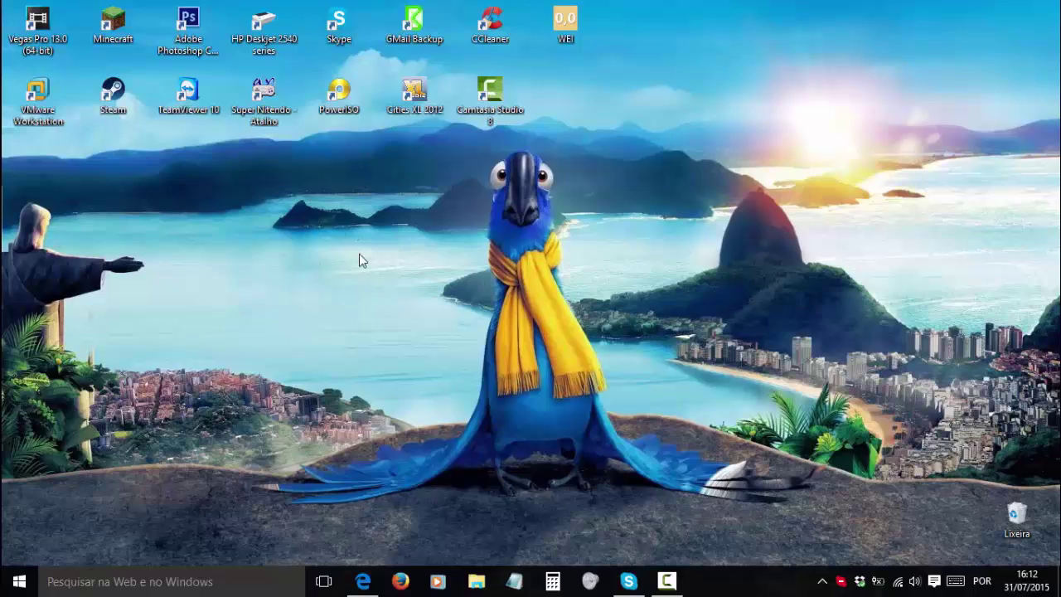
Search Windows for "Painel", open the Control Panel and maximize its window.
left_click(248, 574)
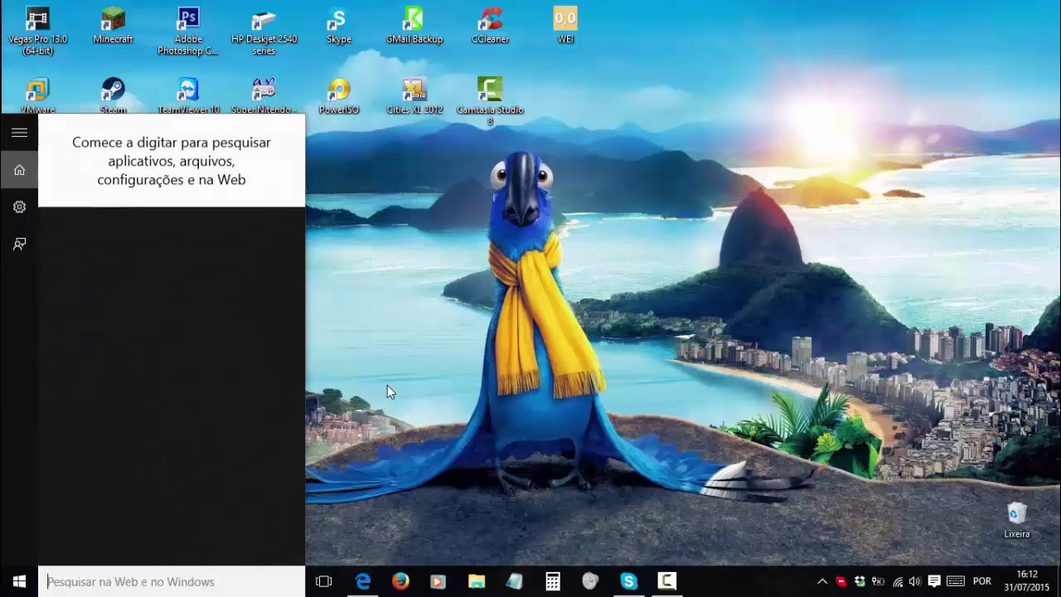
type("Painel")
key("Return")
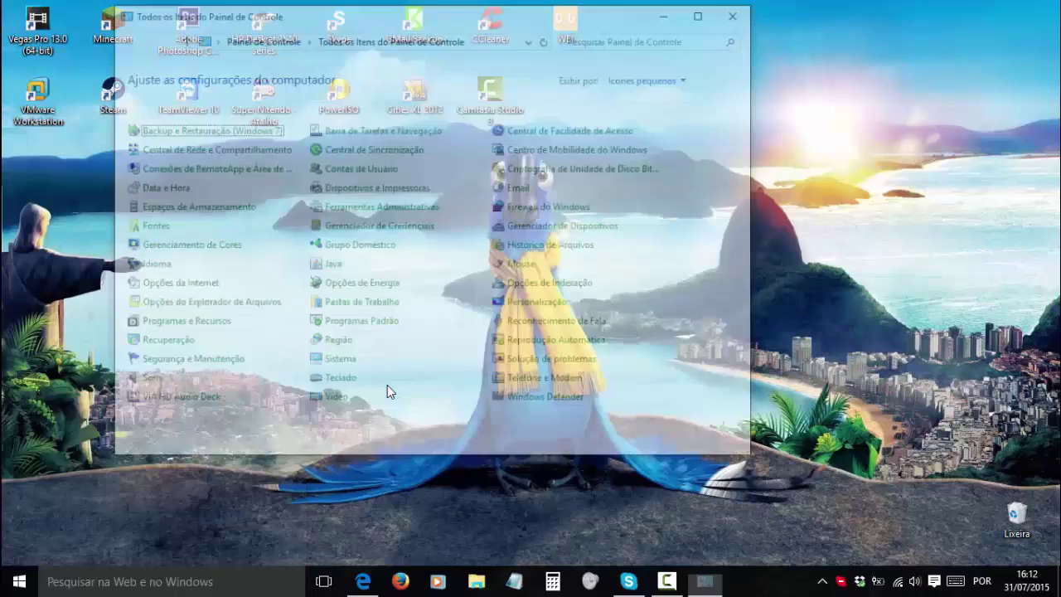
double_click(456, 23)
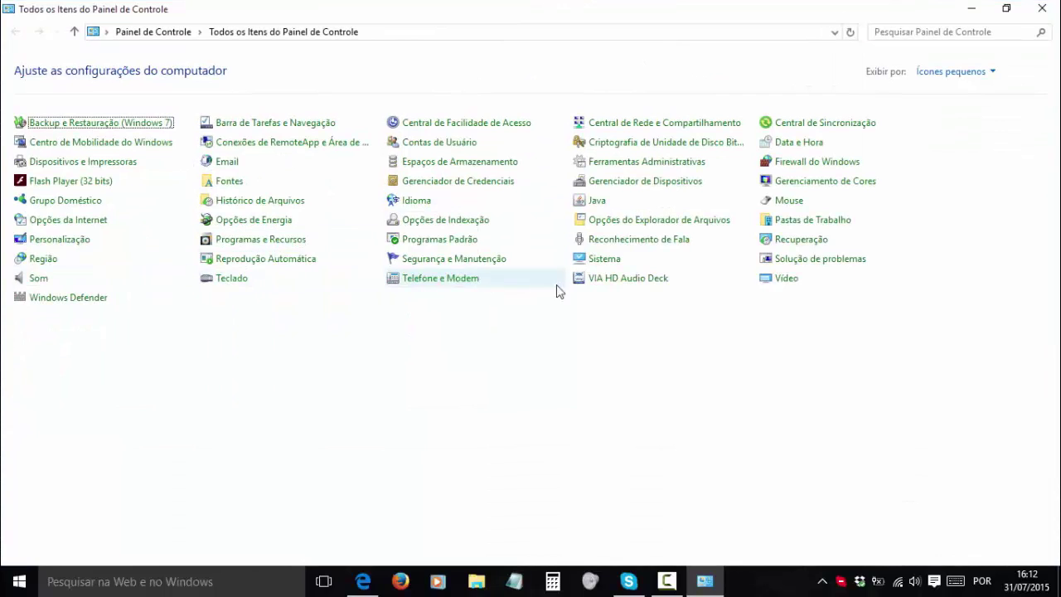
Open the performance options from the advanced system settings on the System page.
left_click(603, 261)
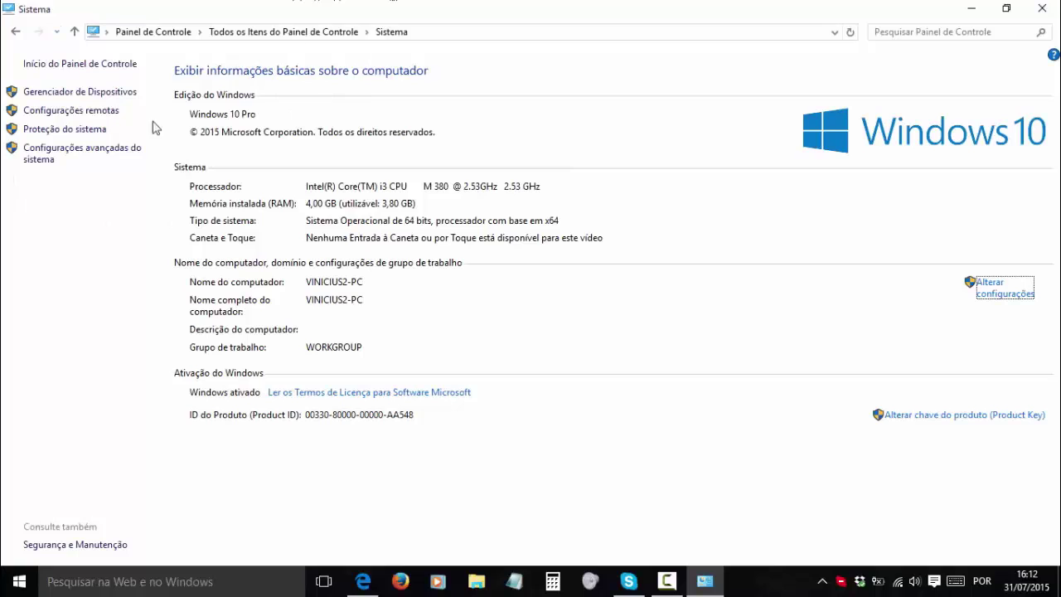
left_click(54, 158)
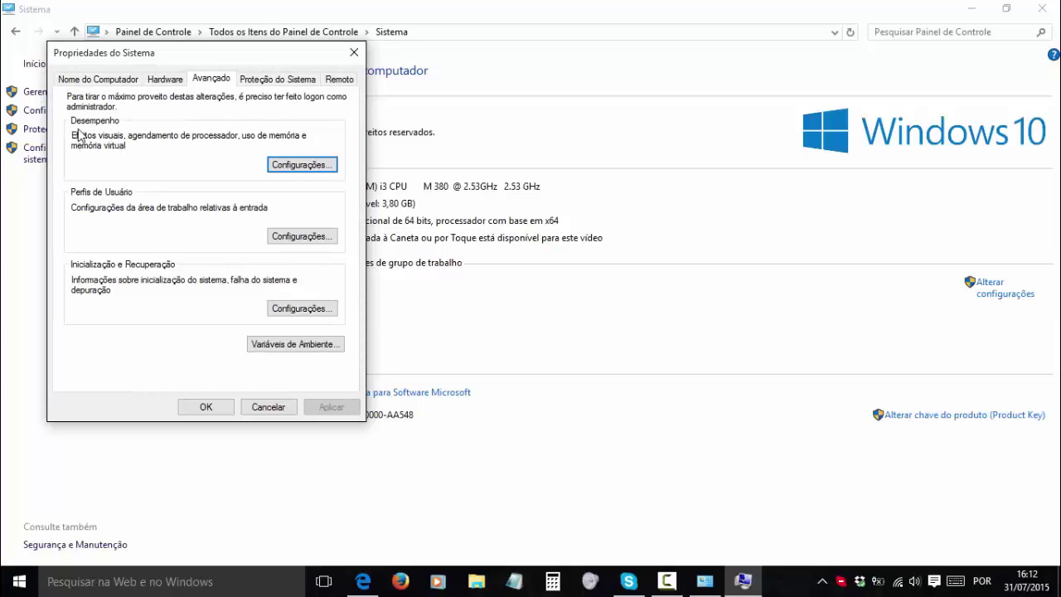
left_click(303, 166)
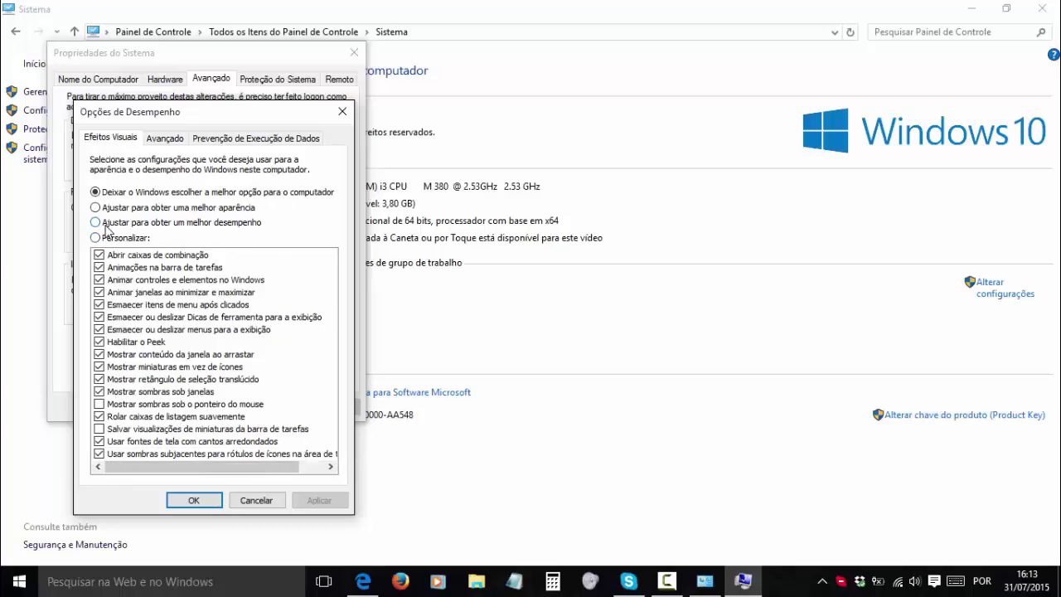
Select "Ajustar para obter um melhor desempenho" for the visual effects, and close all the system windows without applying it.
left_click(129, 226)
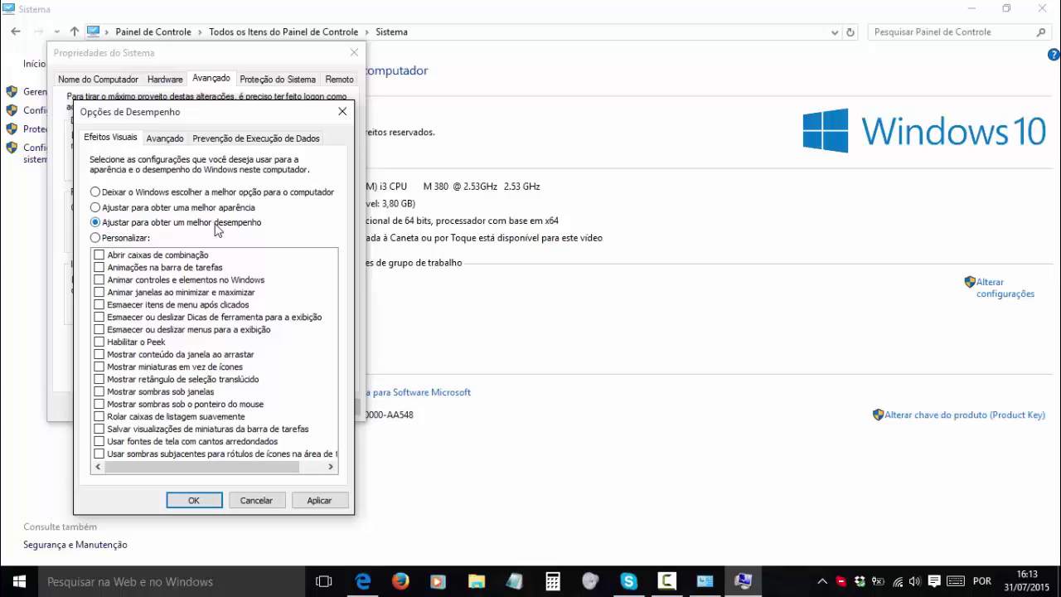
left_click(342, 111)
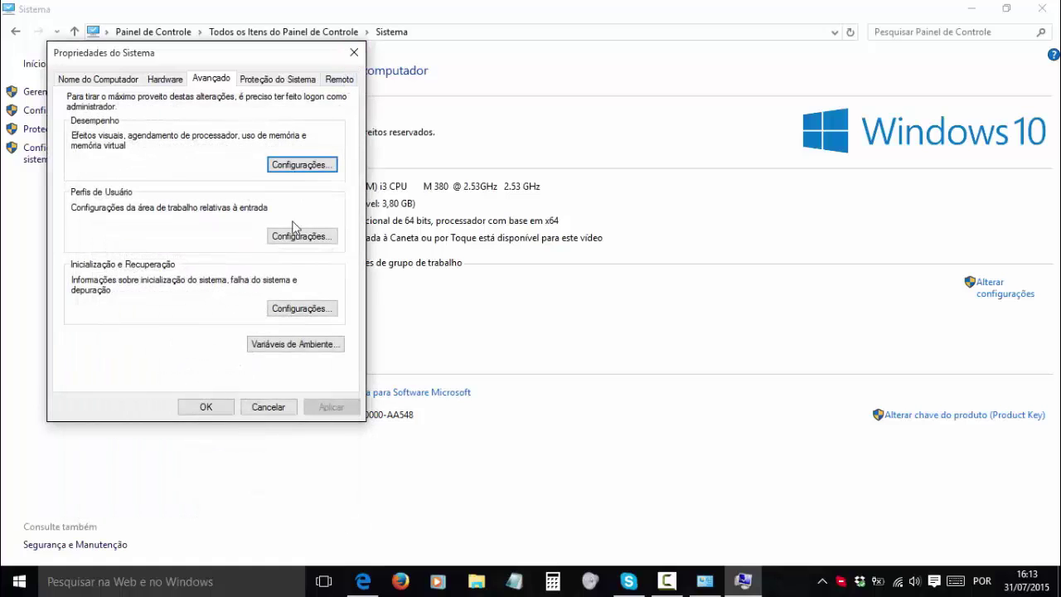
left_click(353, 55)
left_click(1043, 8)
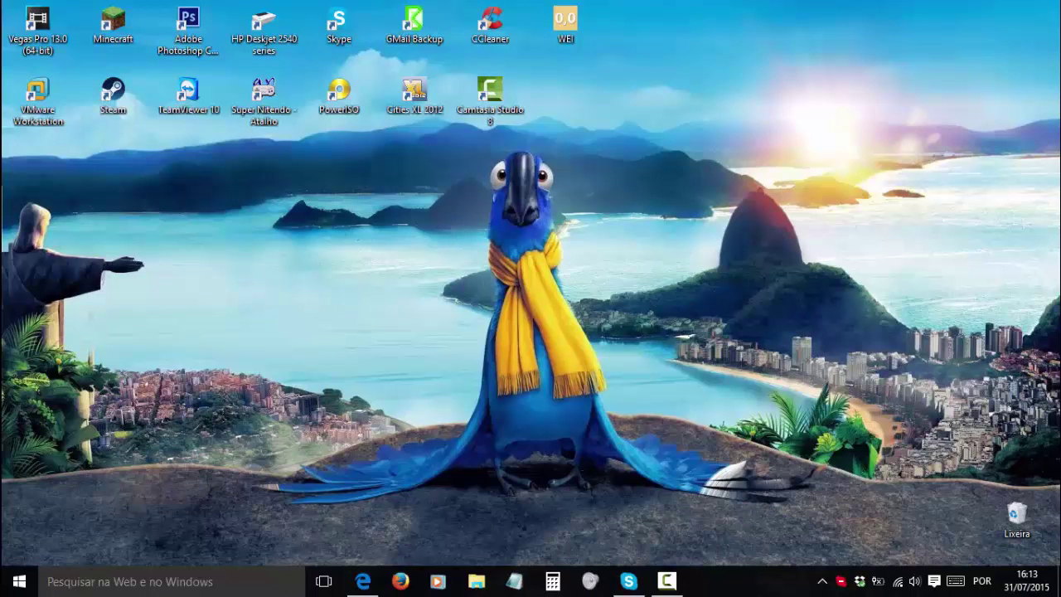
Look at the Start menu, review the accent colour and transparency options in the Cores personalization settings, and close the settings.
left_click(19, 581)
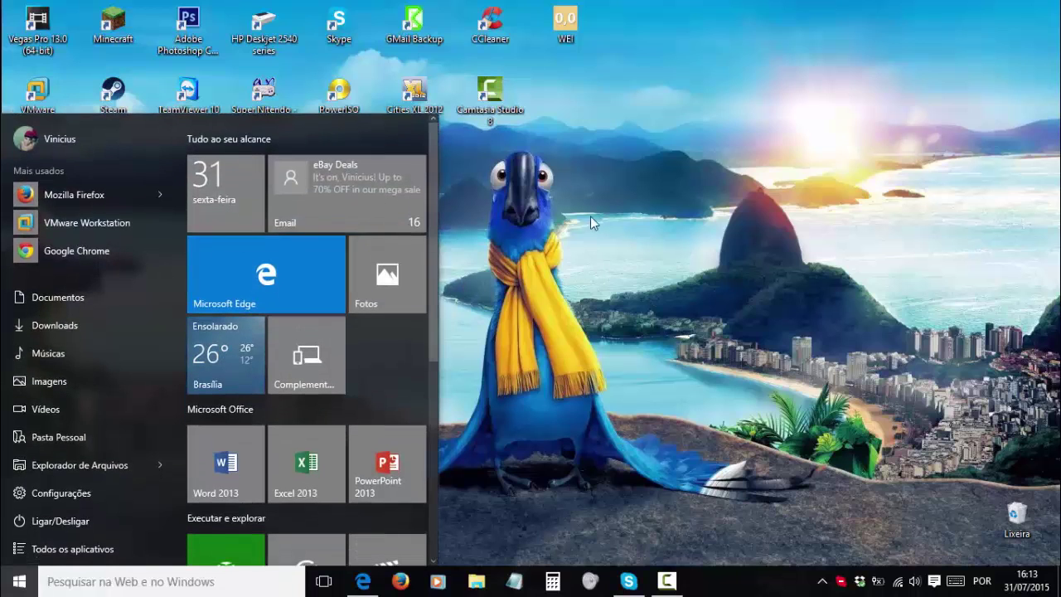
left_click(486, 182)
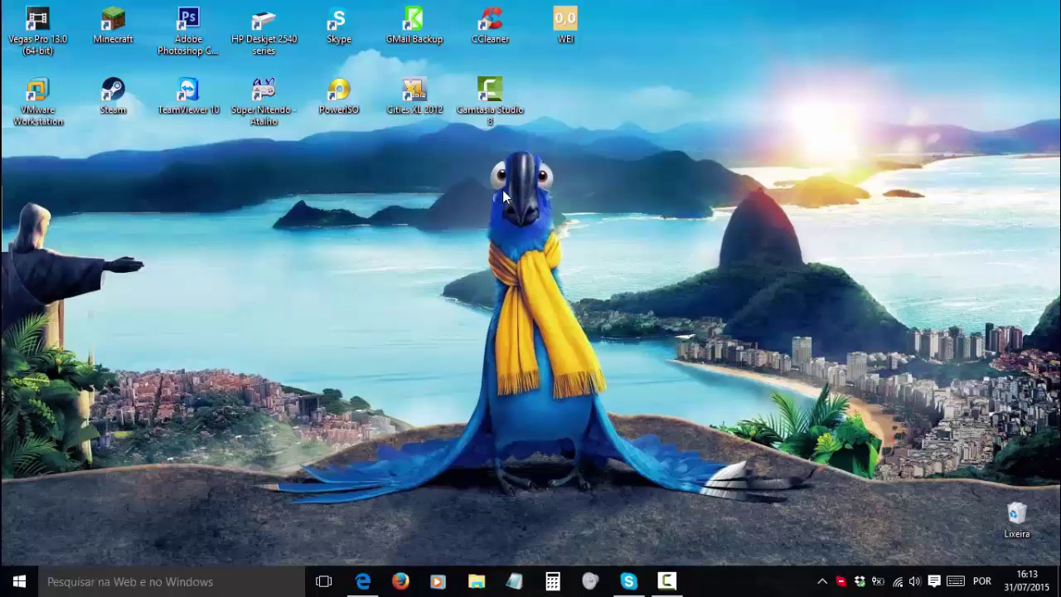
right_click(441, 209)
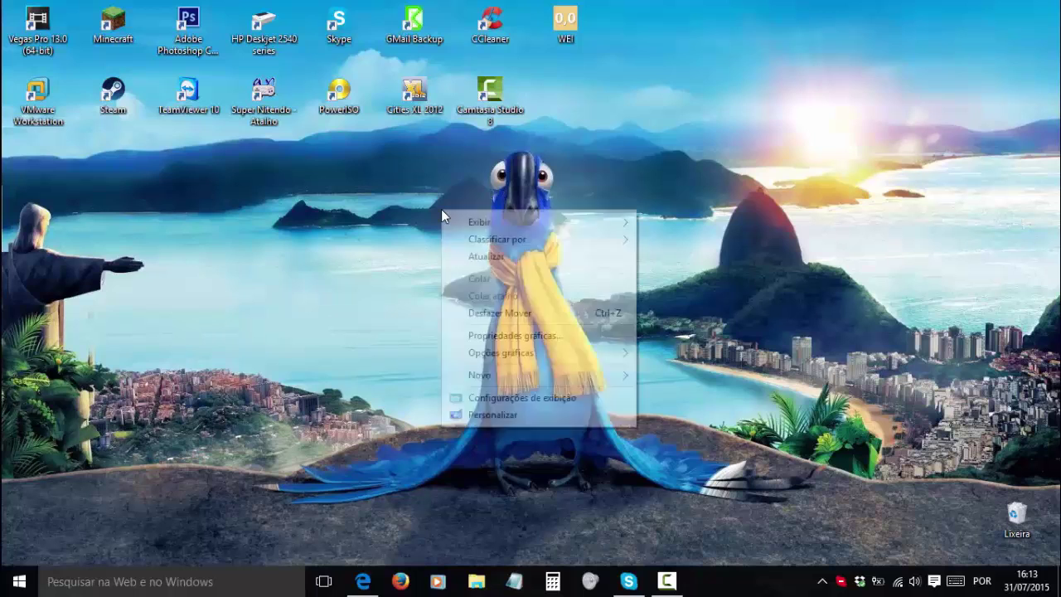
left_click(493, 416)
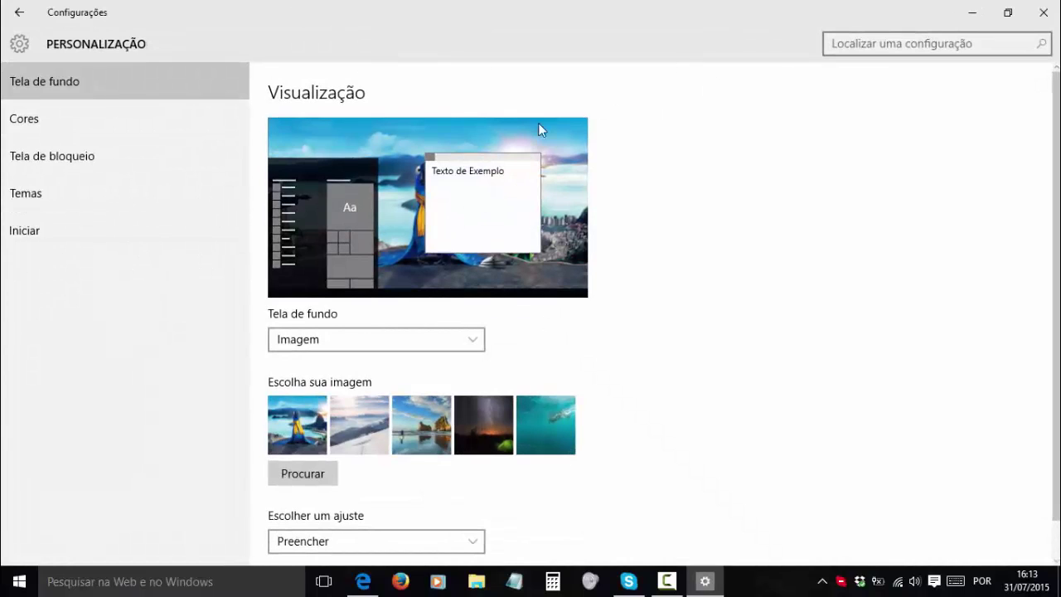
left_click(24, 130)
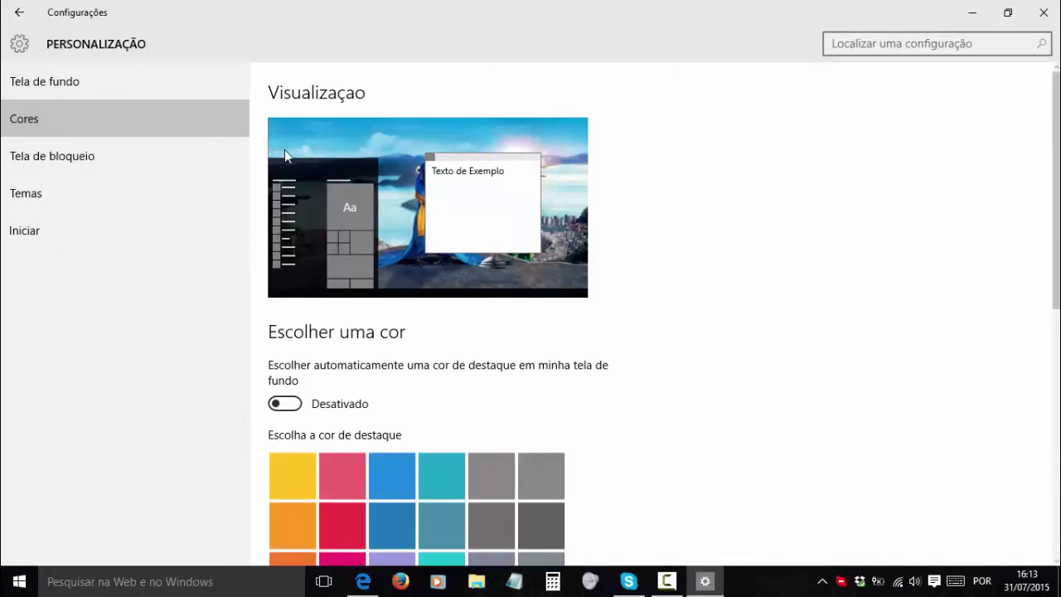
scroll(806, 228, "down", 3)
scroll(808, 231, "down", 5)
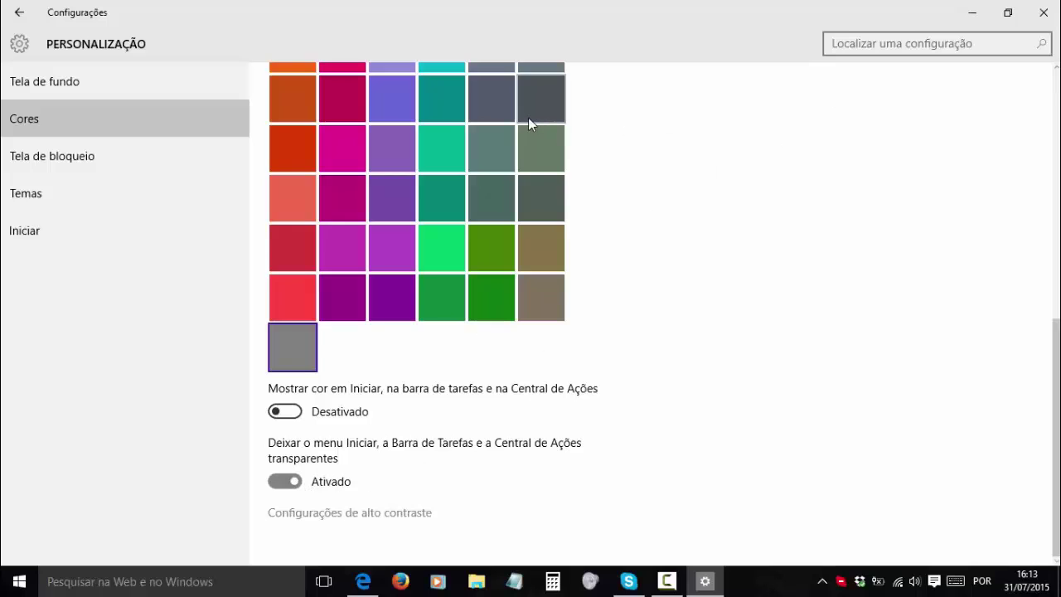
left_click(1043, 13)
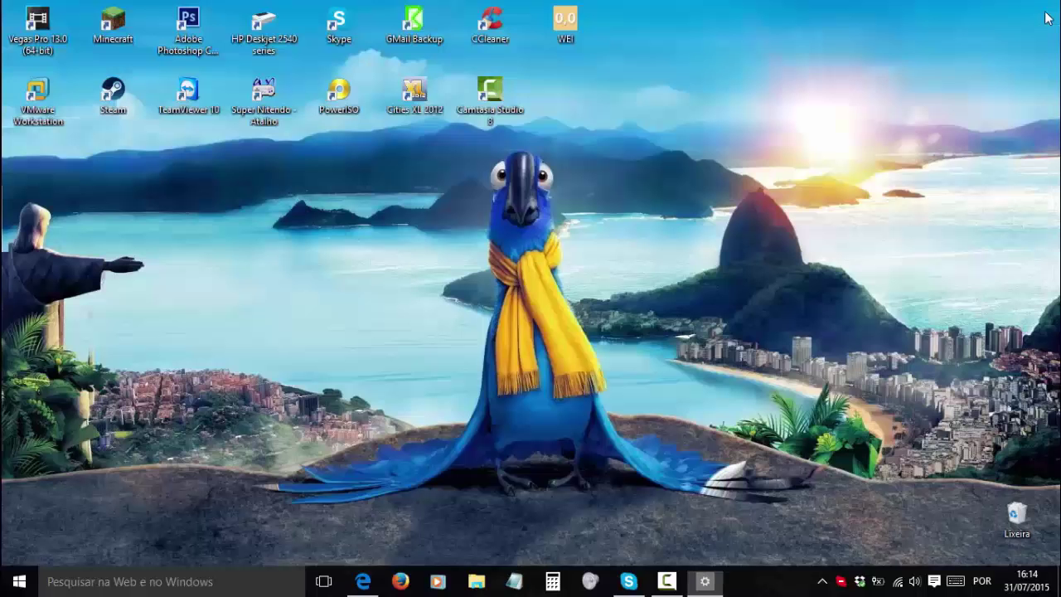
Open Opções de Energia in the Control Panel, review the available power plans, and close the window.
left_click(151, 581)
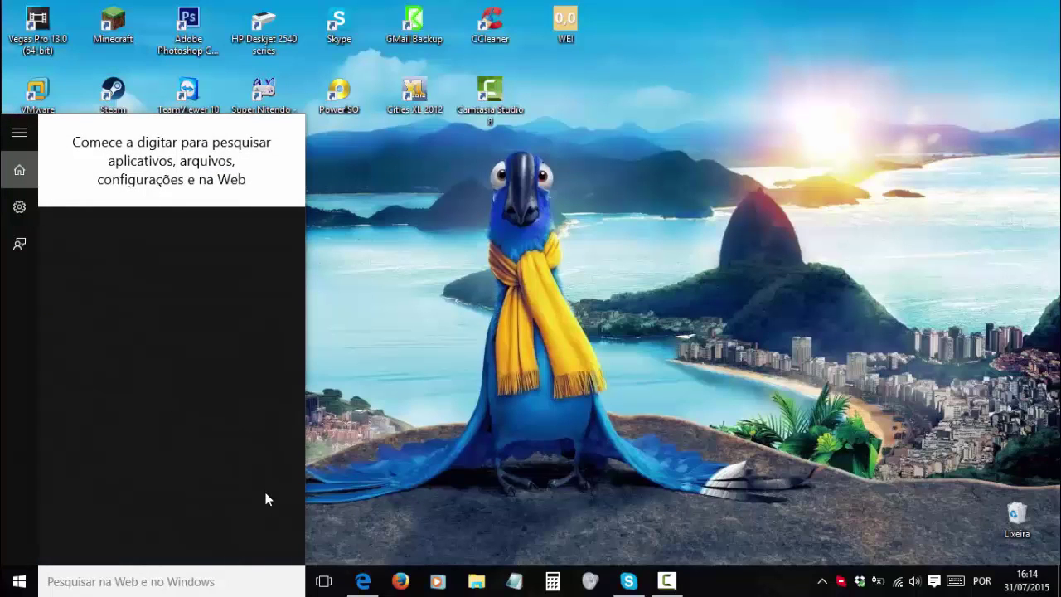
type("Painel")
key("Return")
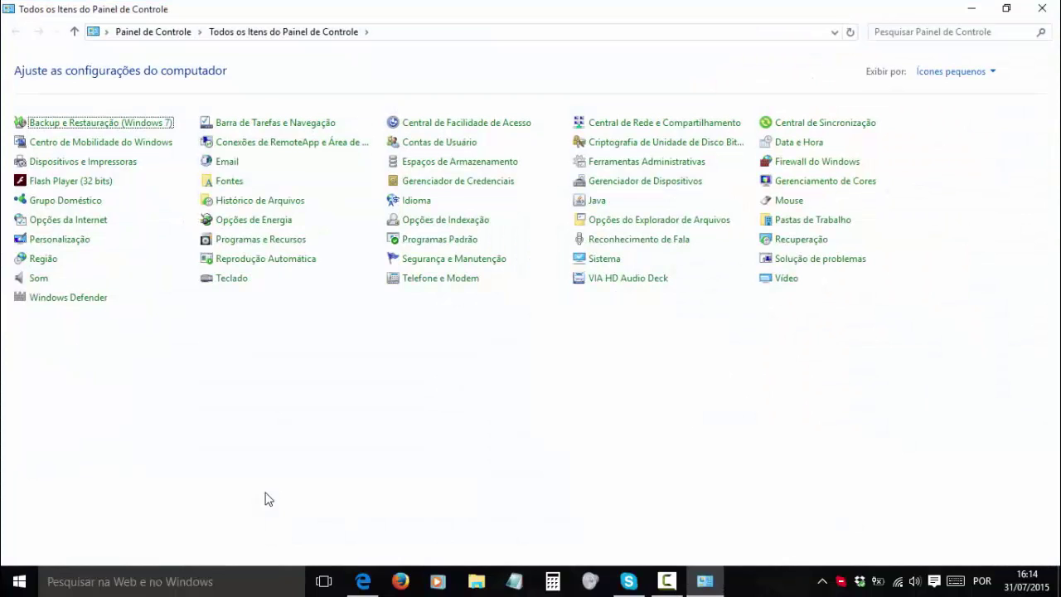
left_click(268, 223)
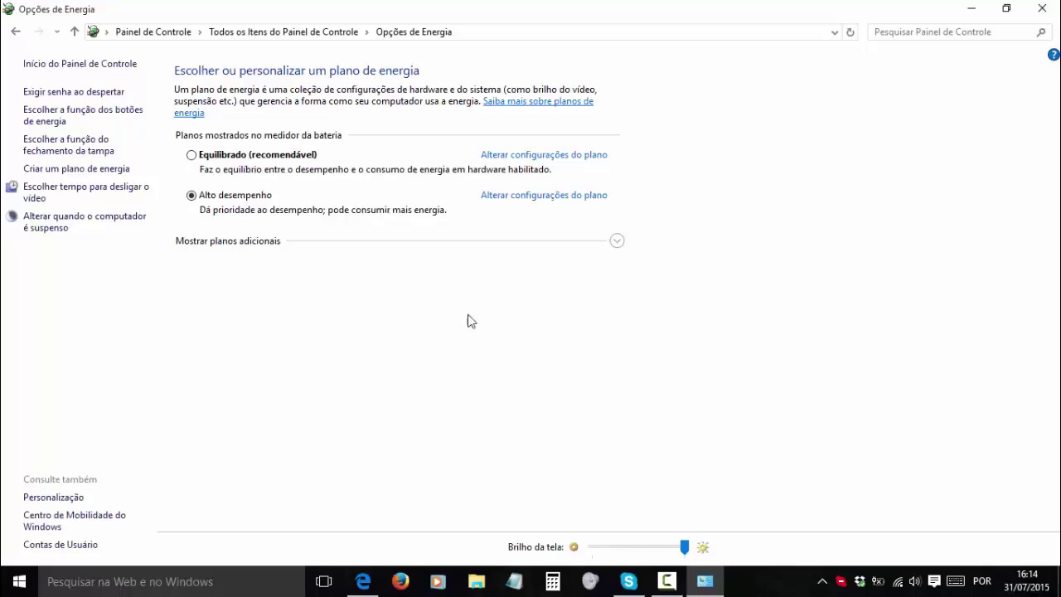
left_click(1042, 9)
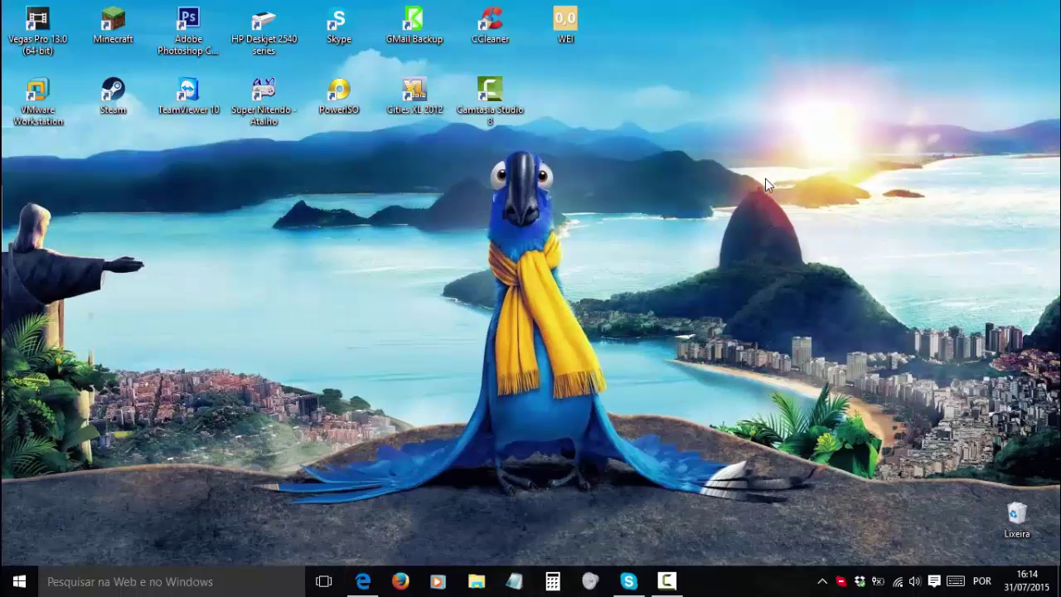
Open CCleaner to view its cleaning categories, and close it without running a cleanup.
left_click_drag(820, 133, 397, 449)
double_click(490, 30)
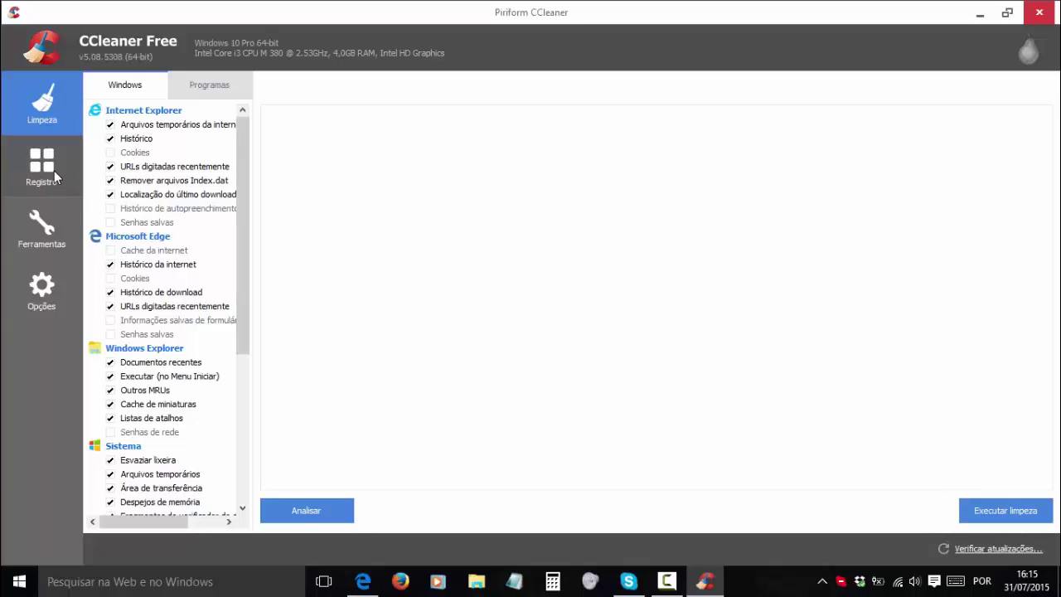
left_click(1039, 12)
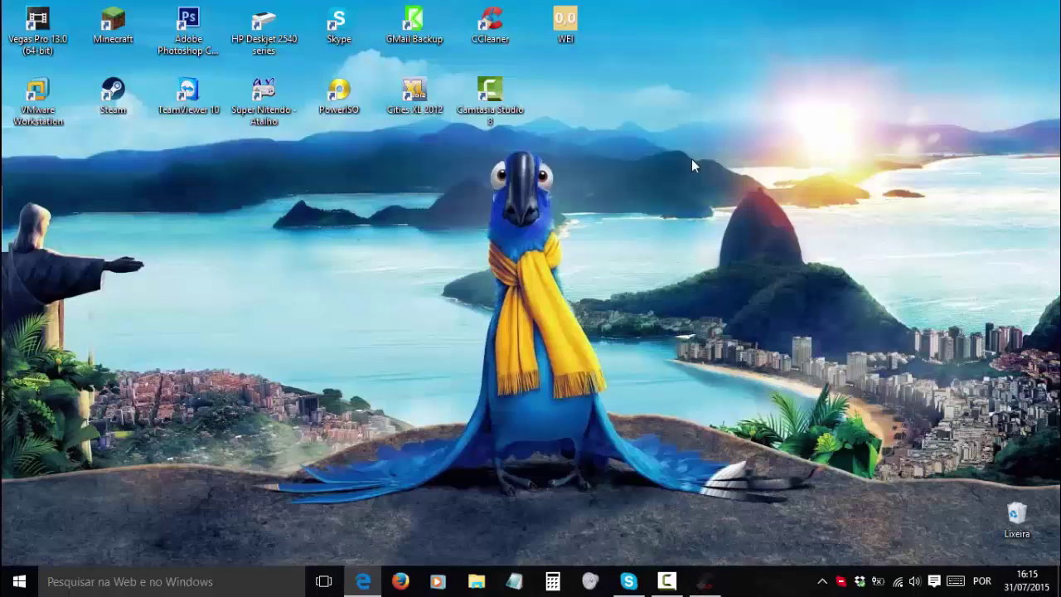
Open Limpeza de Disco for SYSTEM_OS (C:), review the file types offered for deletion, and close it without cleaning.
left_click(106, 569)
type("Limpeza de")
key("Return")
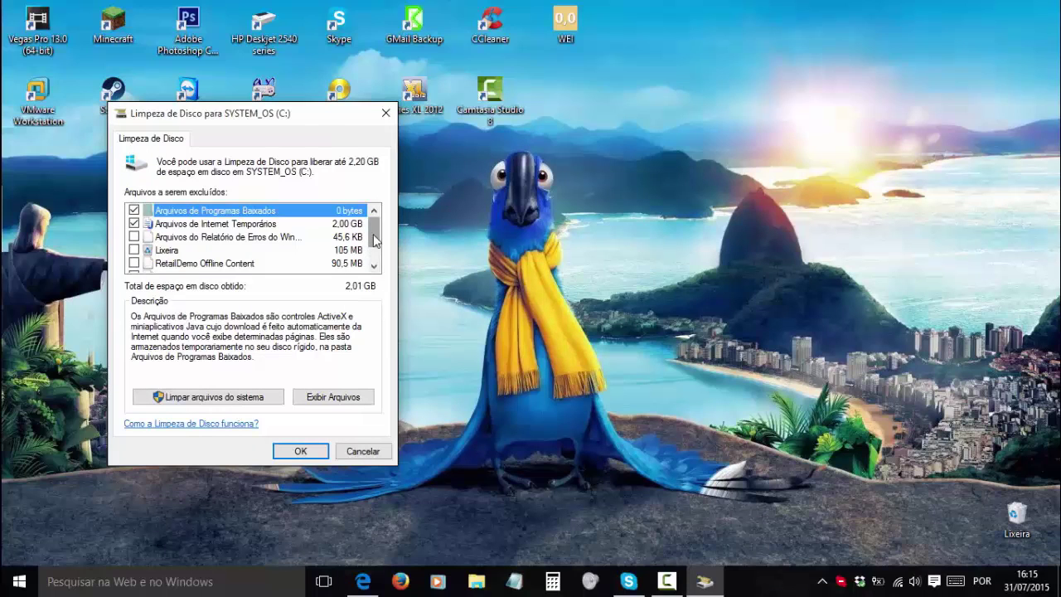
scroll(372, 240, "down", 1)
scroll(373, 242, "up", 1)
scroll(156, 236, "down", 1)
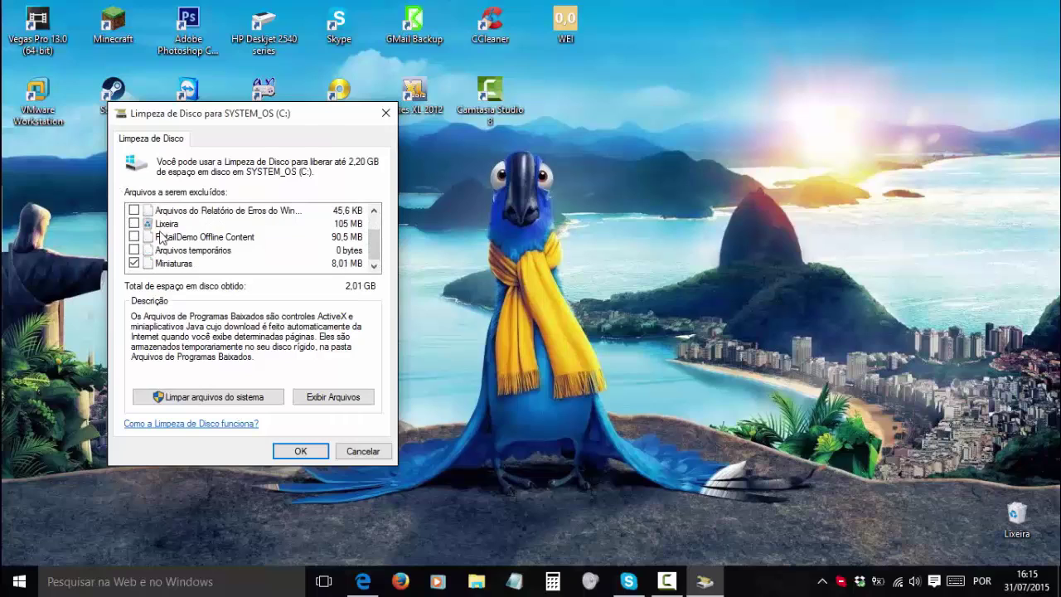
scroll(149, 251, "up", 1)
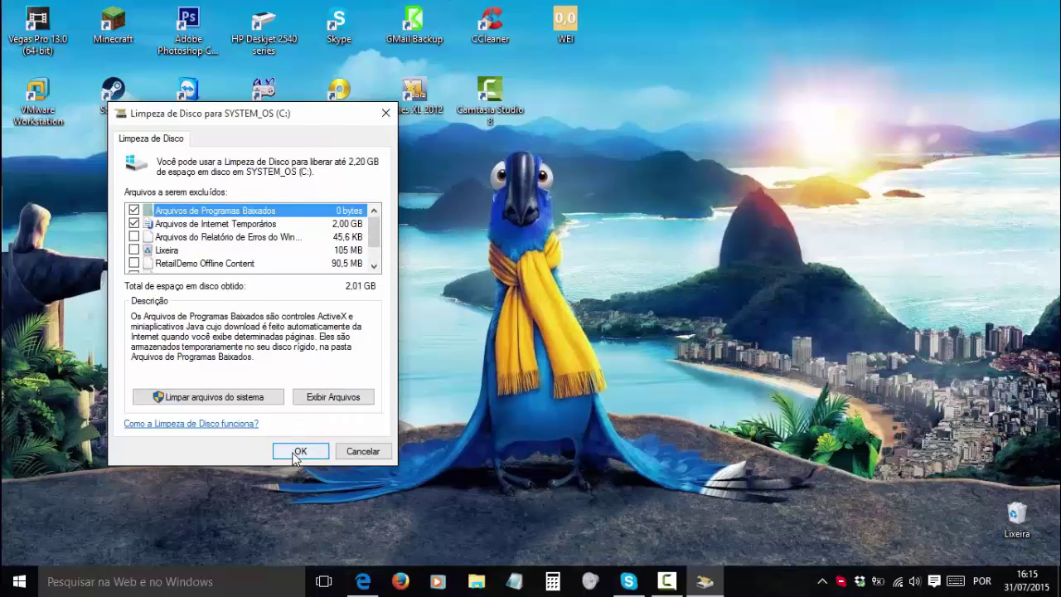
left_click(387, 118)
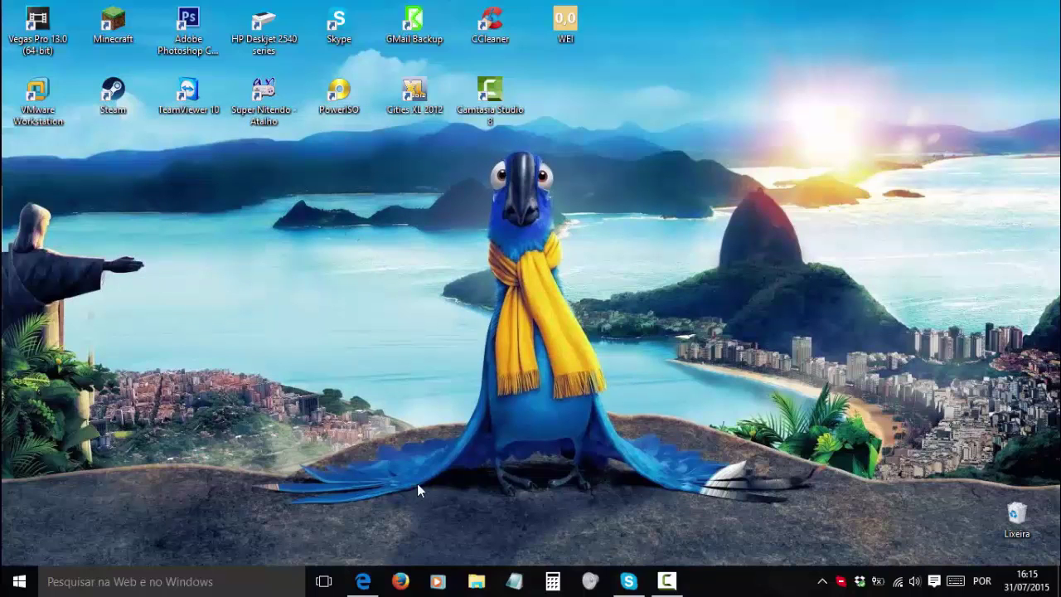
Open Windows Defender and try the Completo and Personalizado scan options, leaving Rápido selected.
left_click(247, 576)
type("Windows Defender")
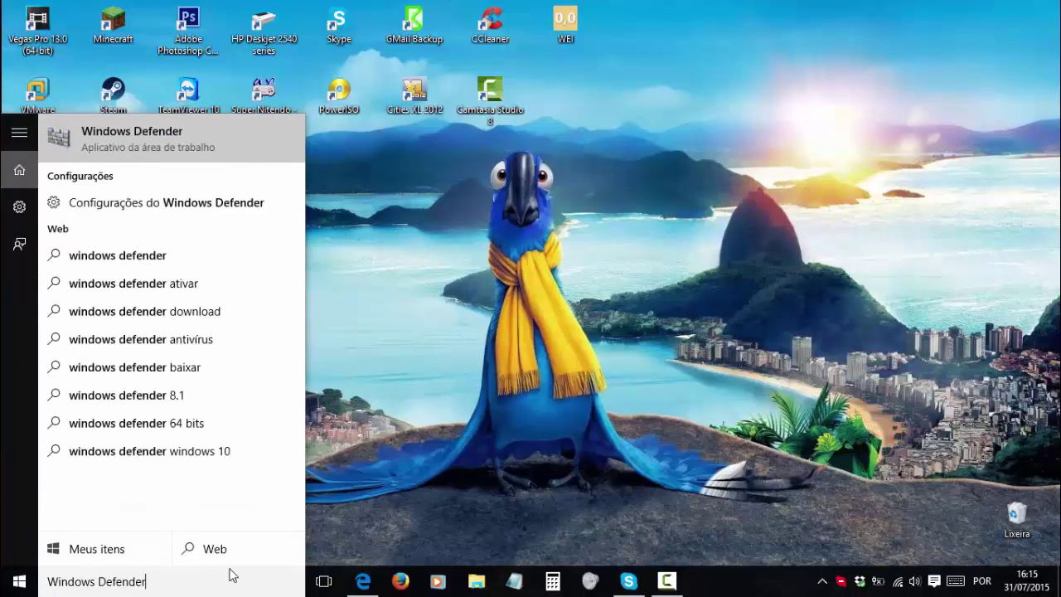
left_click(161, 131)
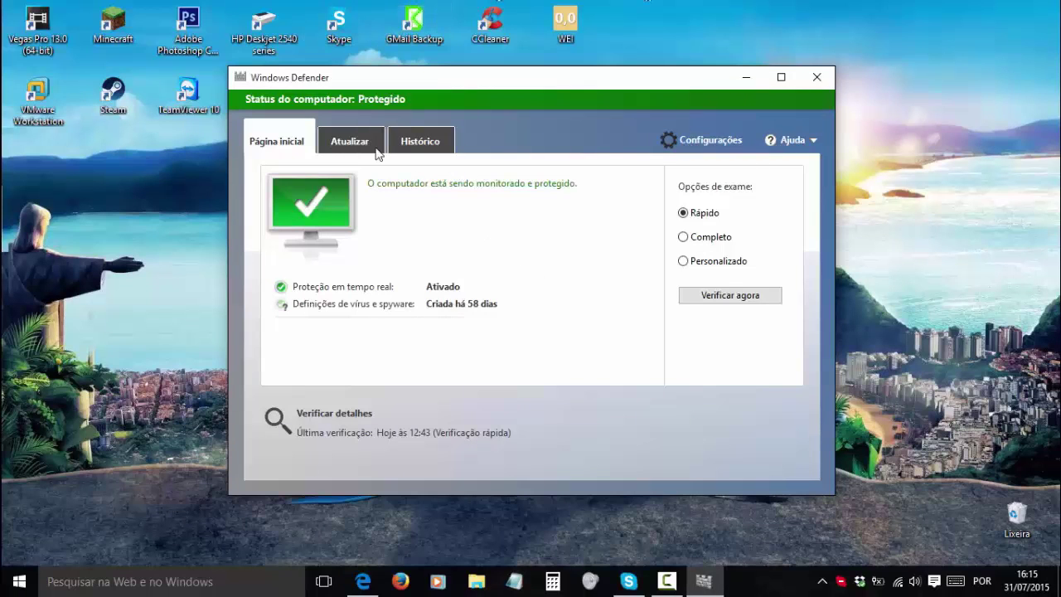
left_click(684, 238)
left_click(685, 261)
left_click(684, 237)
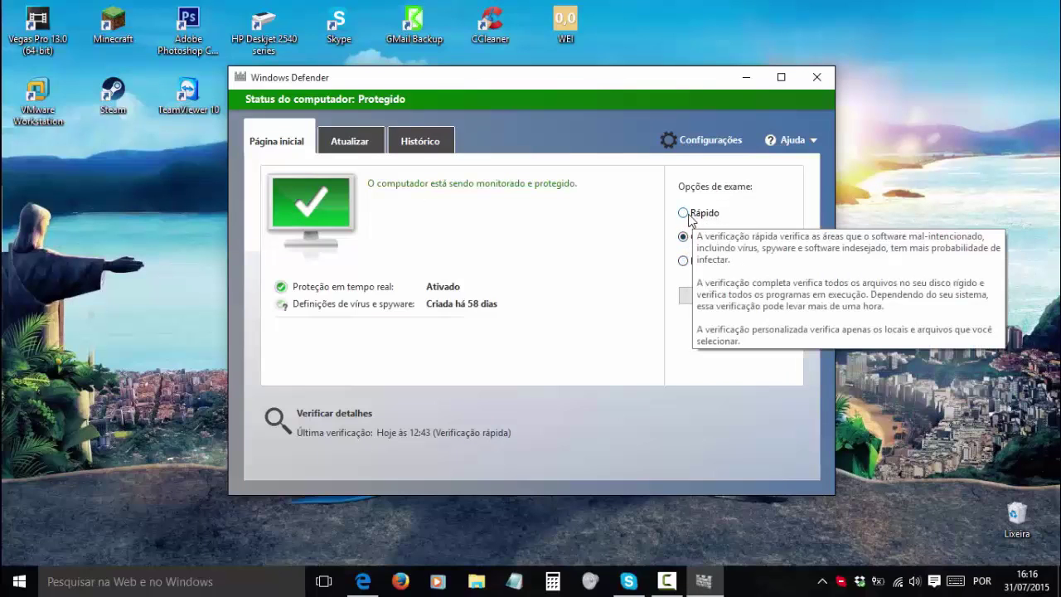
left_click(688, 214)
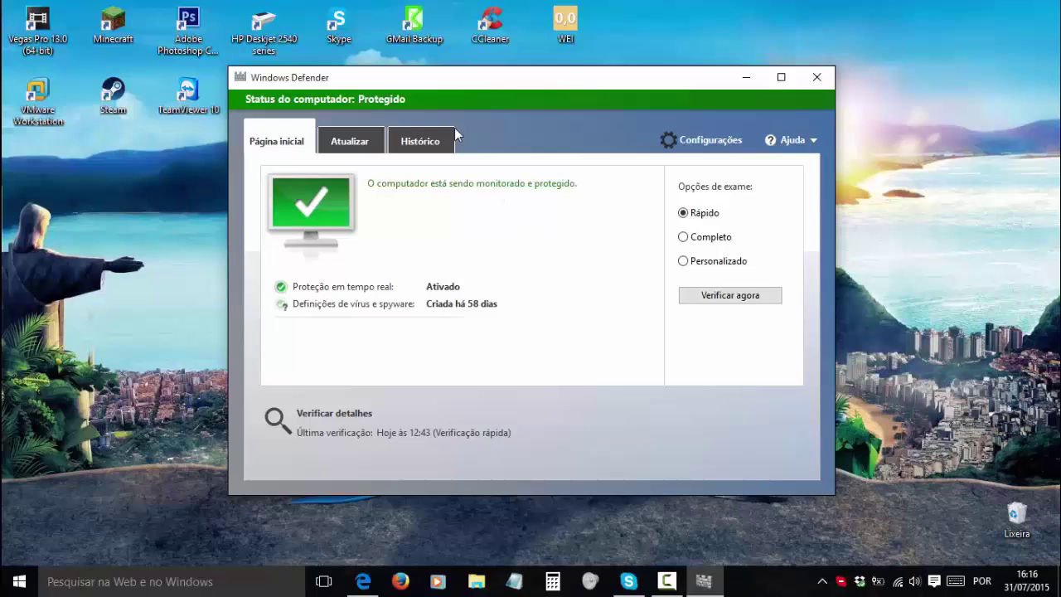
View the virus and spyware definition update page in Windows Defender, close the program, and refresh the desktop.
left_click(349, 141)
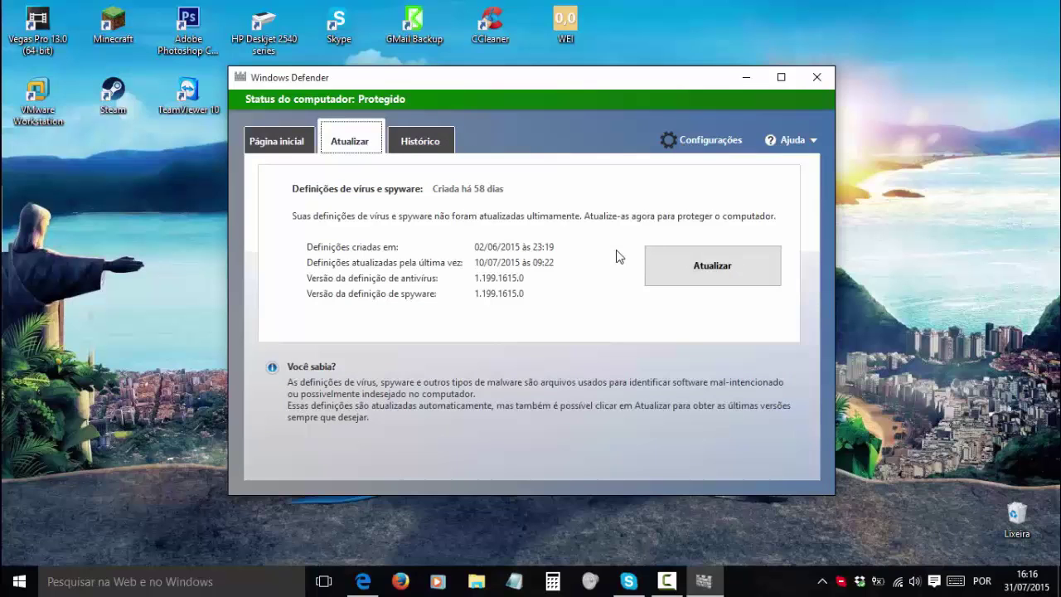
left_click(817, 77)
right_click(504, 155)
left_click(528, 205)
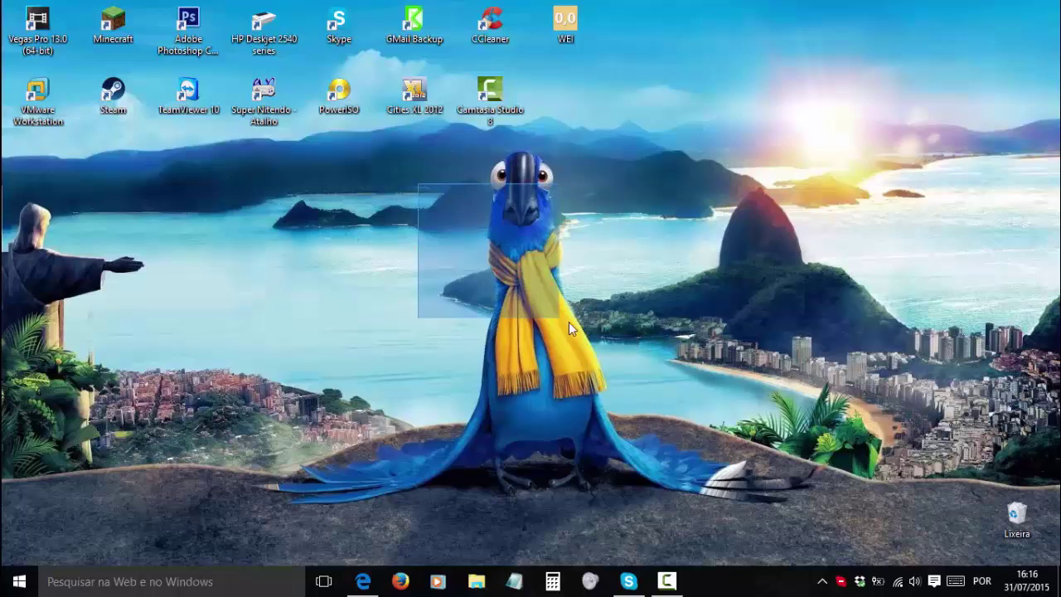
Search Windows for "Sistema", view the computer's basic information page, and close it.
left_click(268, 585)
type("Sistema")
left_click(239, 187)
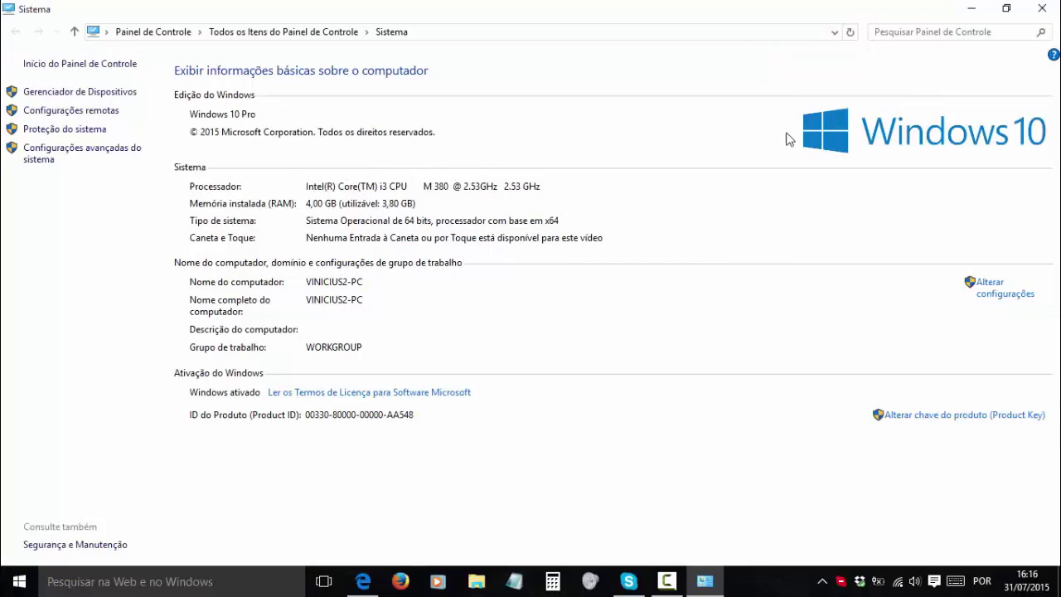
left_click(1042, 8)
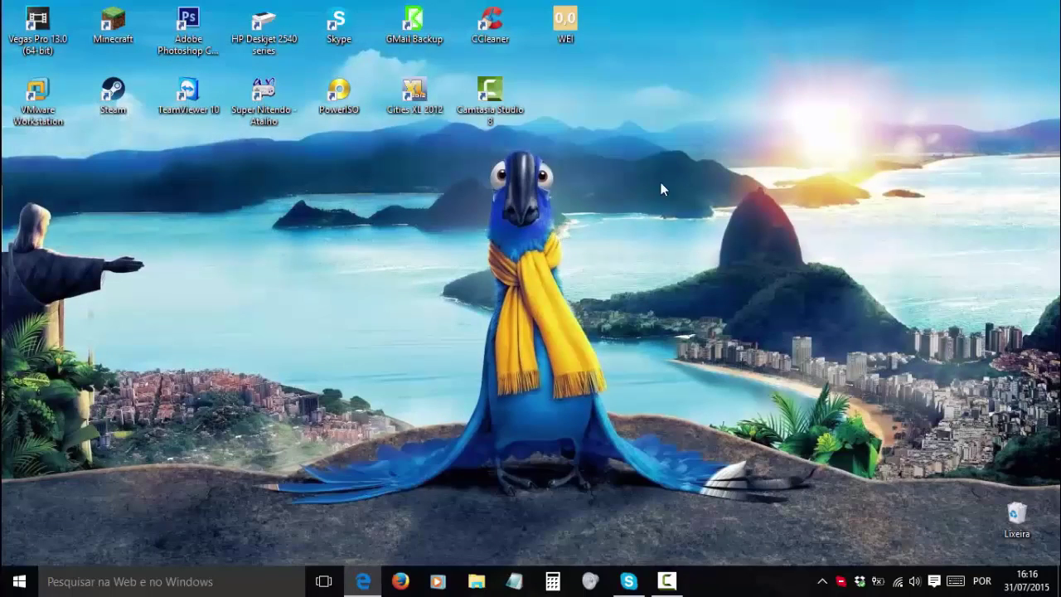
Open the Winaero WEI tool to check the computer's performance scores.
double_click(566, 25)
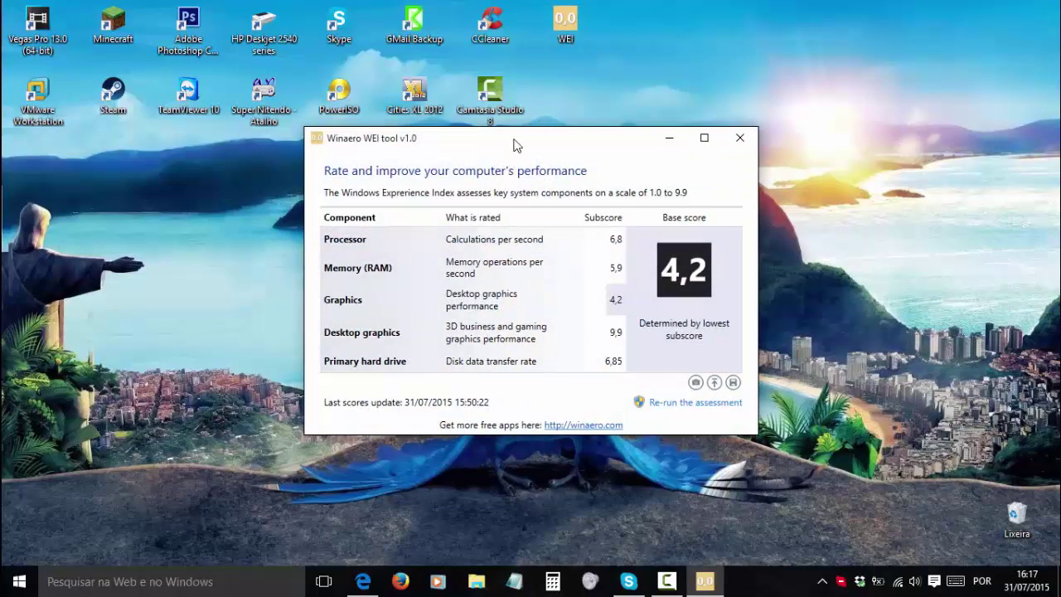
Review the component subscores and base score in the Winaero WEI tool, and close it.
left_click(186, 315)
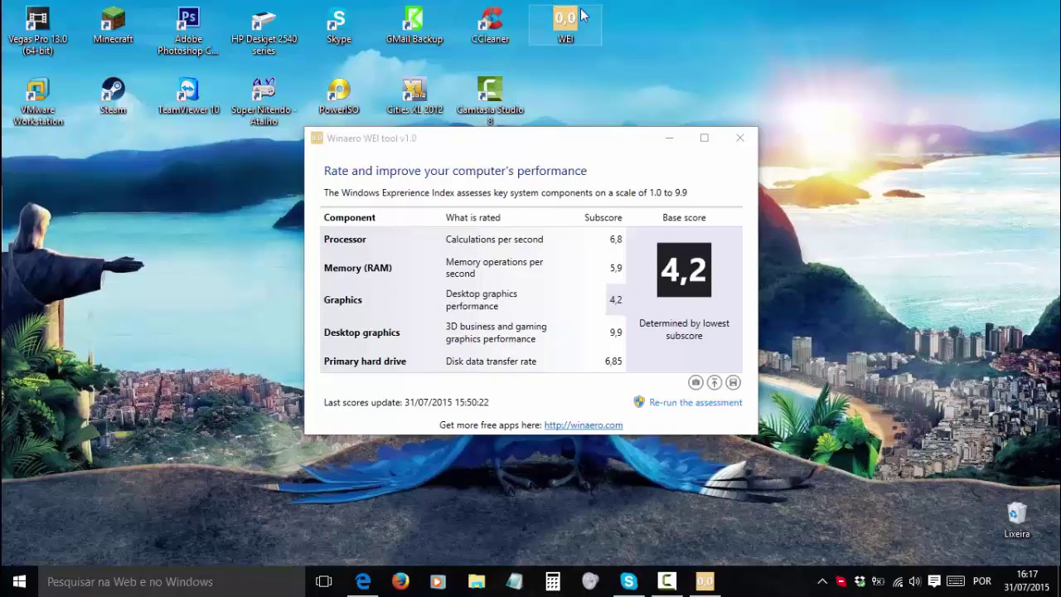
left_click(530, 153)
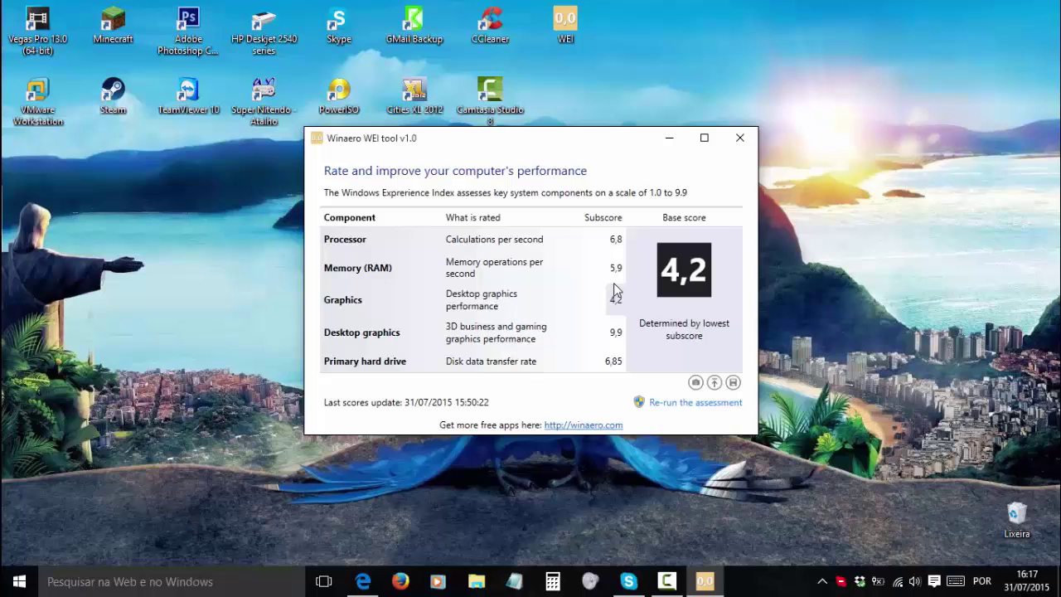
key("alt+F4")
left_click_drag(590, 336, 523, 258)
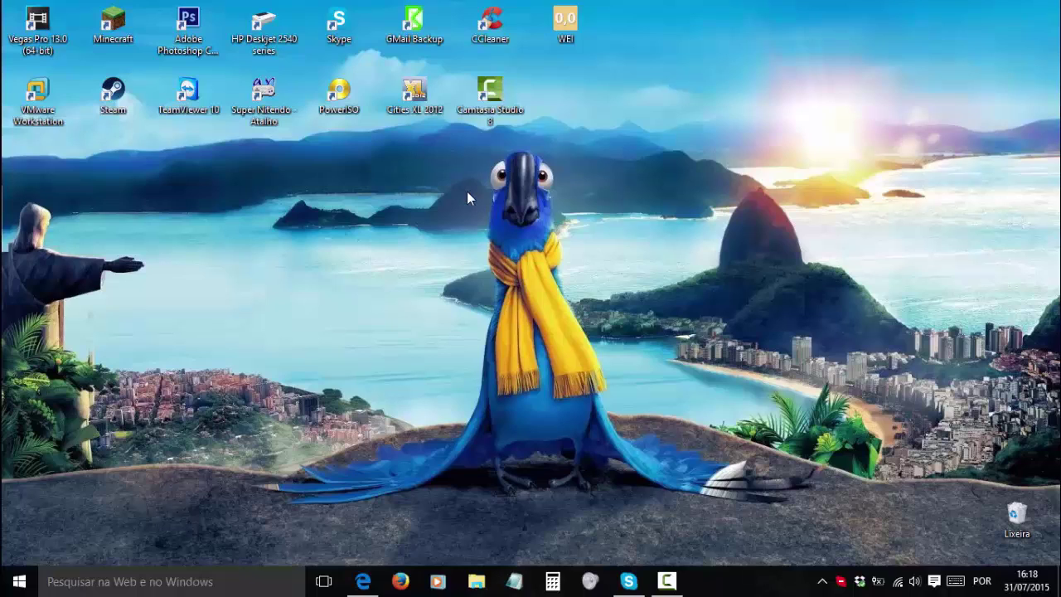
Switch to Microsoft Edge, look through the crazyaulas.com home page, return to the CrazyAulas YouTube channel, and minimize the browser.
left_click(364, 581)
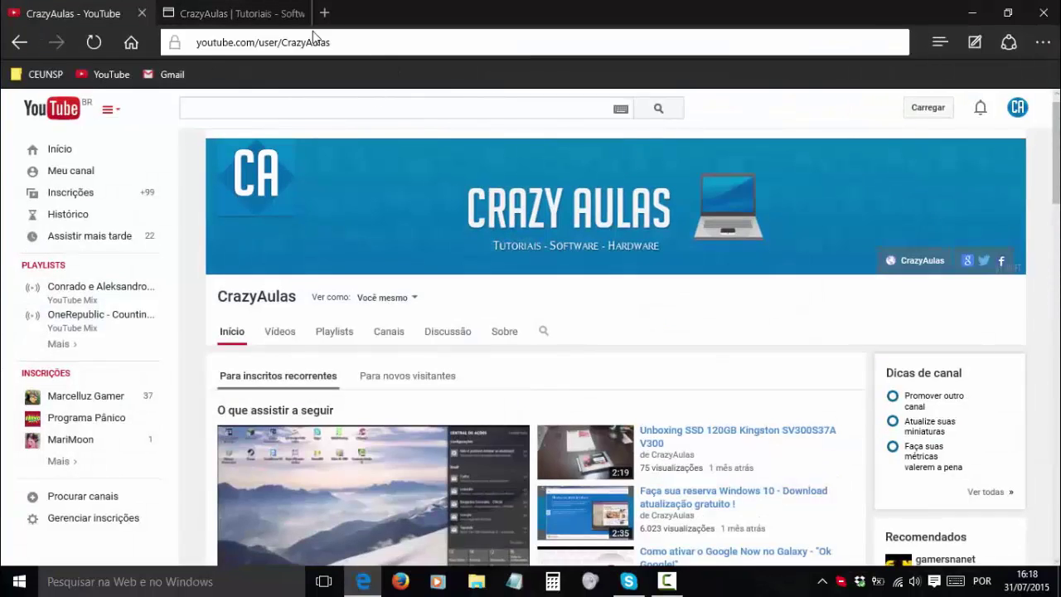
left_click(269, 15)
scroll(165, 282, "down", 4)
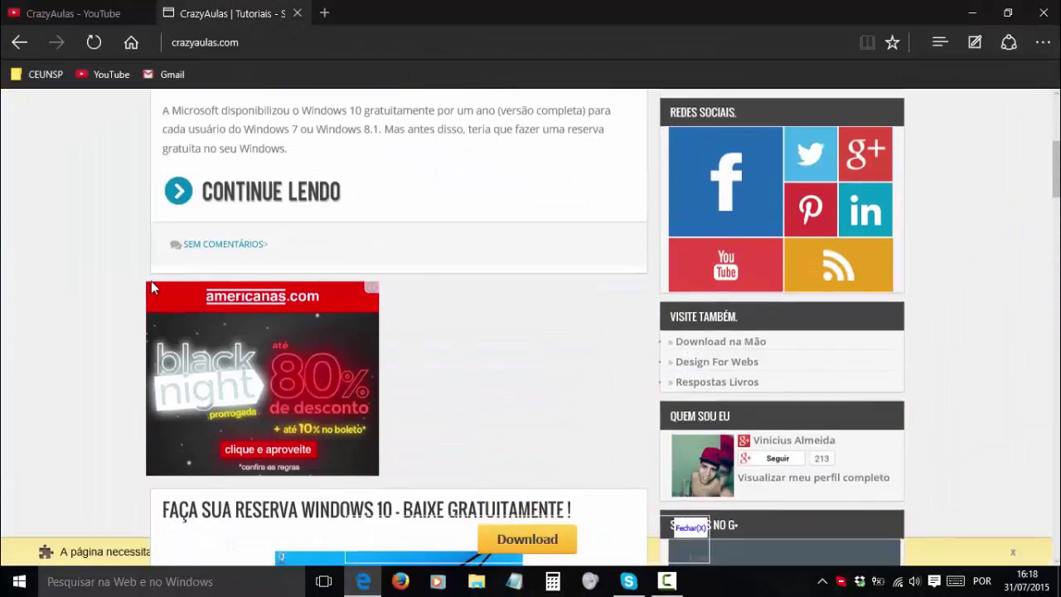
scroll(151, 288, "up", 5)
scroll(76, 313, "down", 7)
scroll(76, 313, "up", 6)
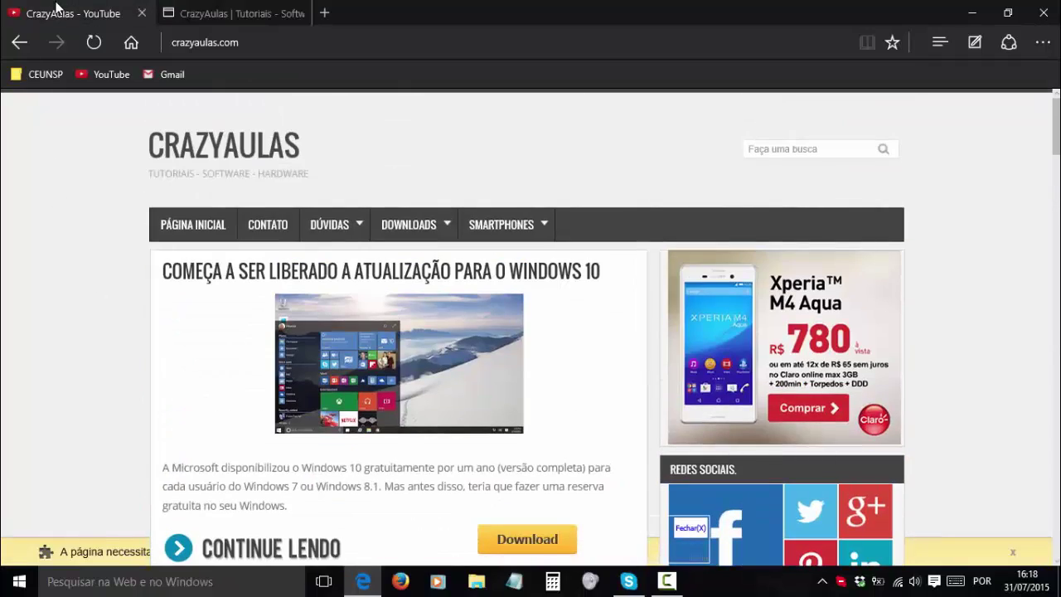
left_click(56, 10)
left_click(971, 13)
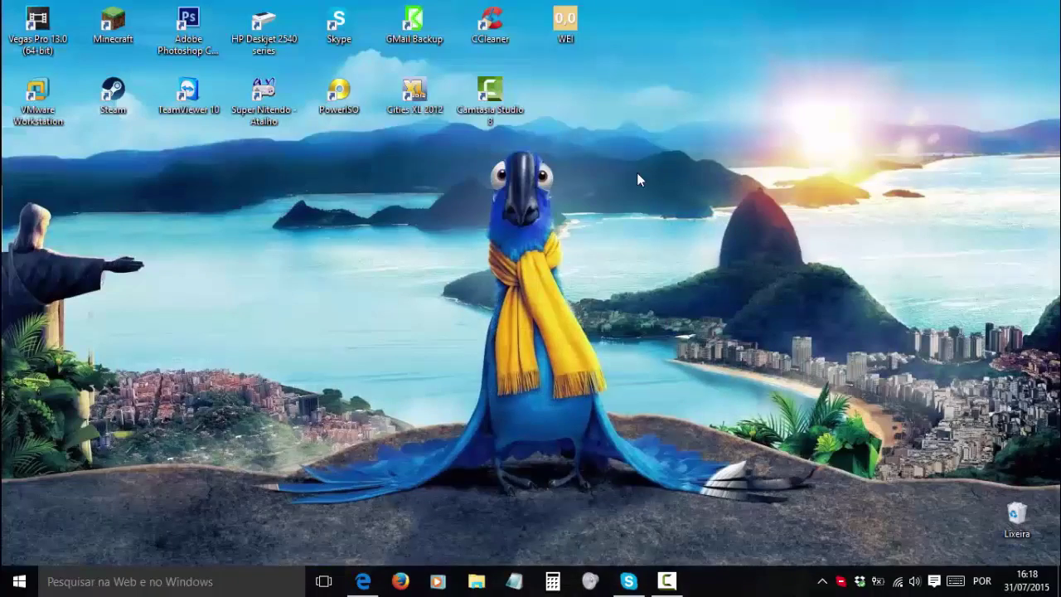